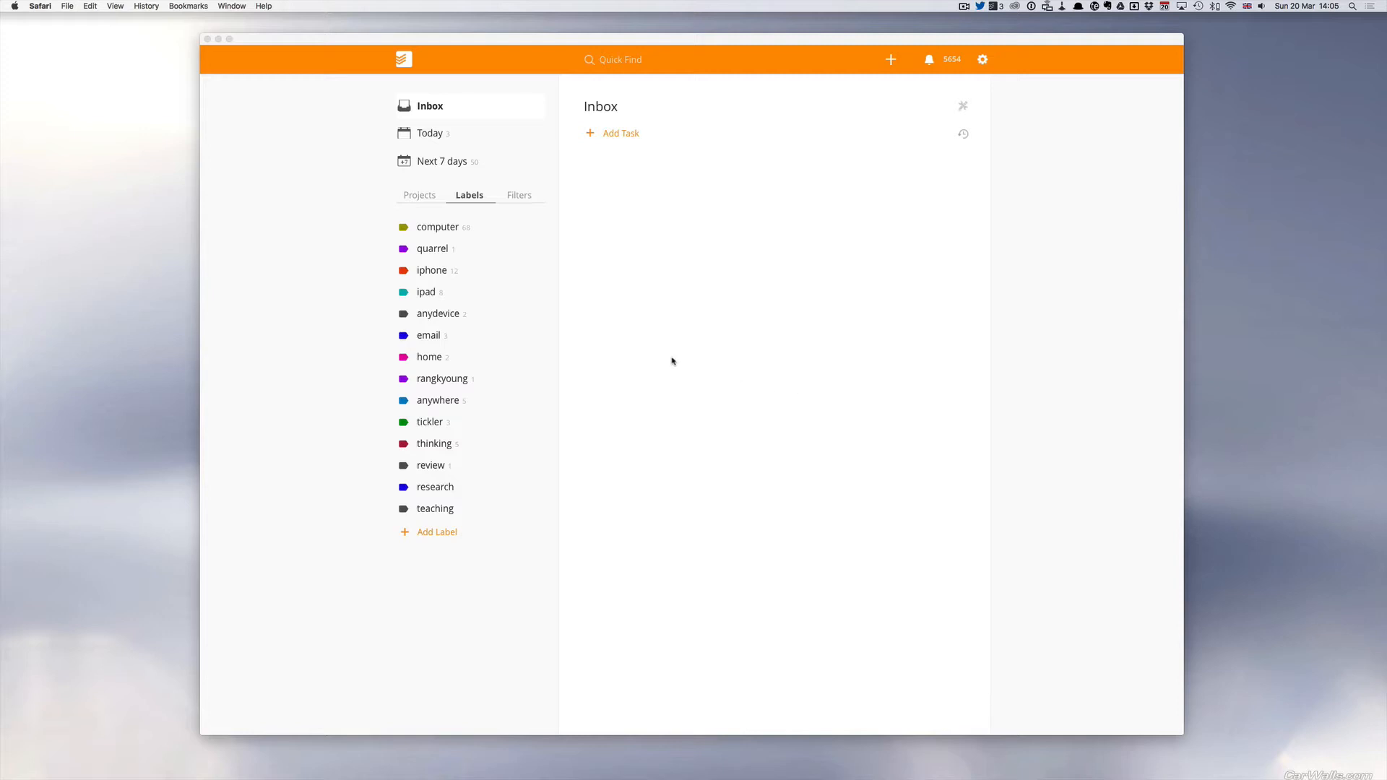
Show the project list in the sidebar with the ROUTINES project collapsed
{"action": "left_click", "coordinate": [426, 193]}
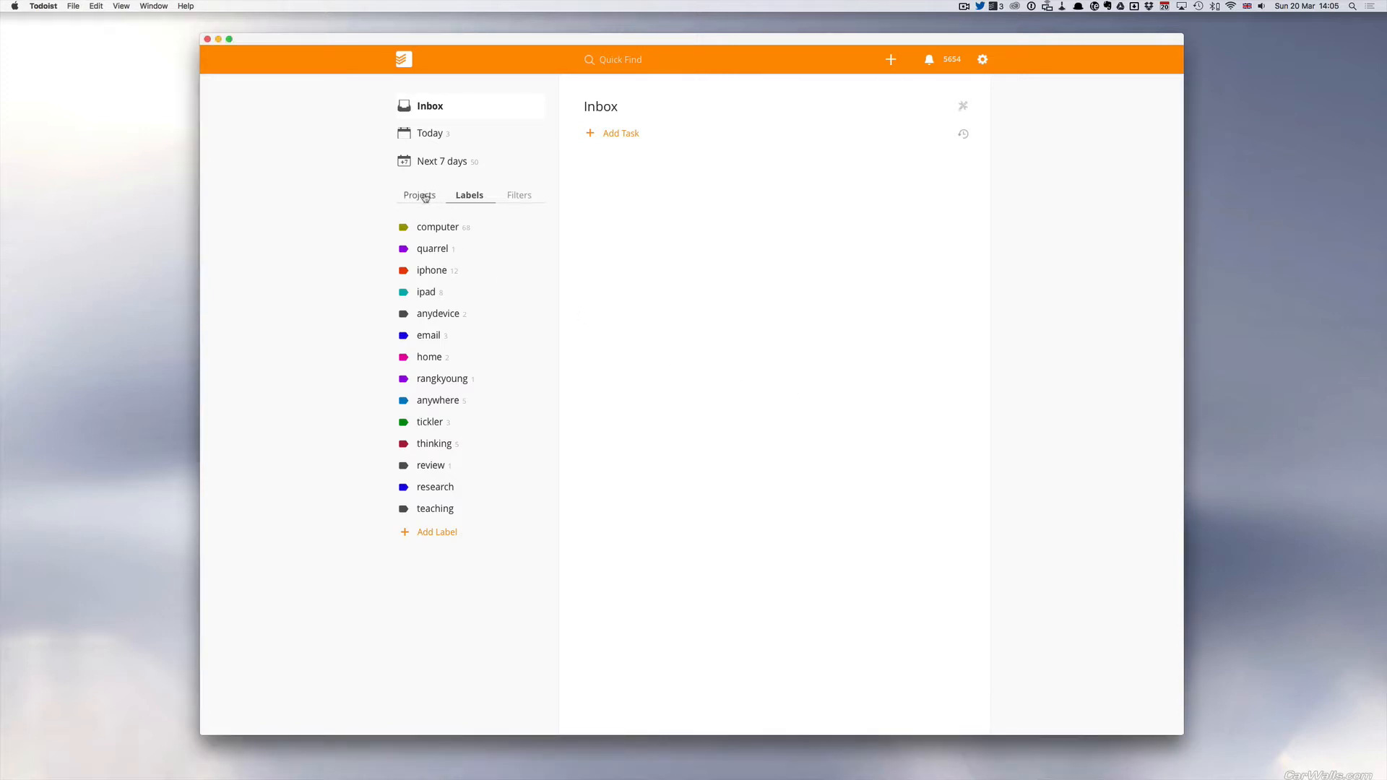
{"action": "left_click", "coordinate": [427, 194]}
{"action": "left_click", "coordinate": [388, 250]}
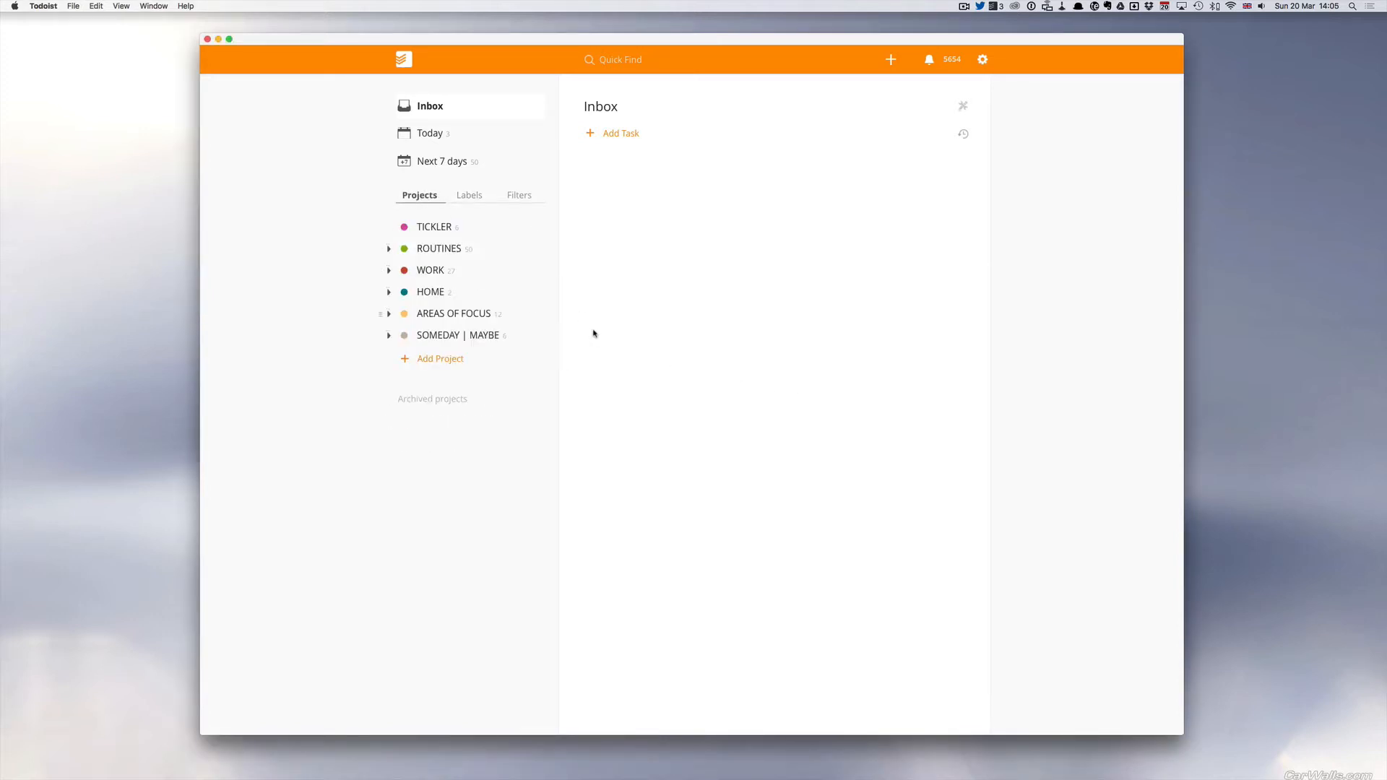
{"action": "left_click", "coordinate": [627, 132]}
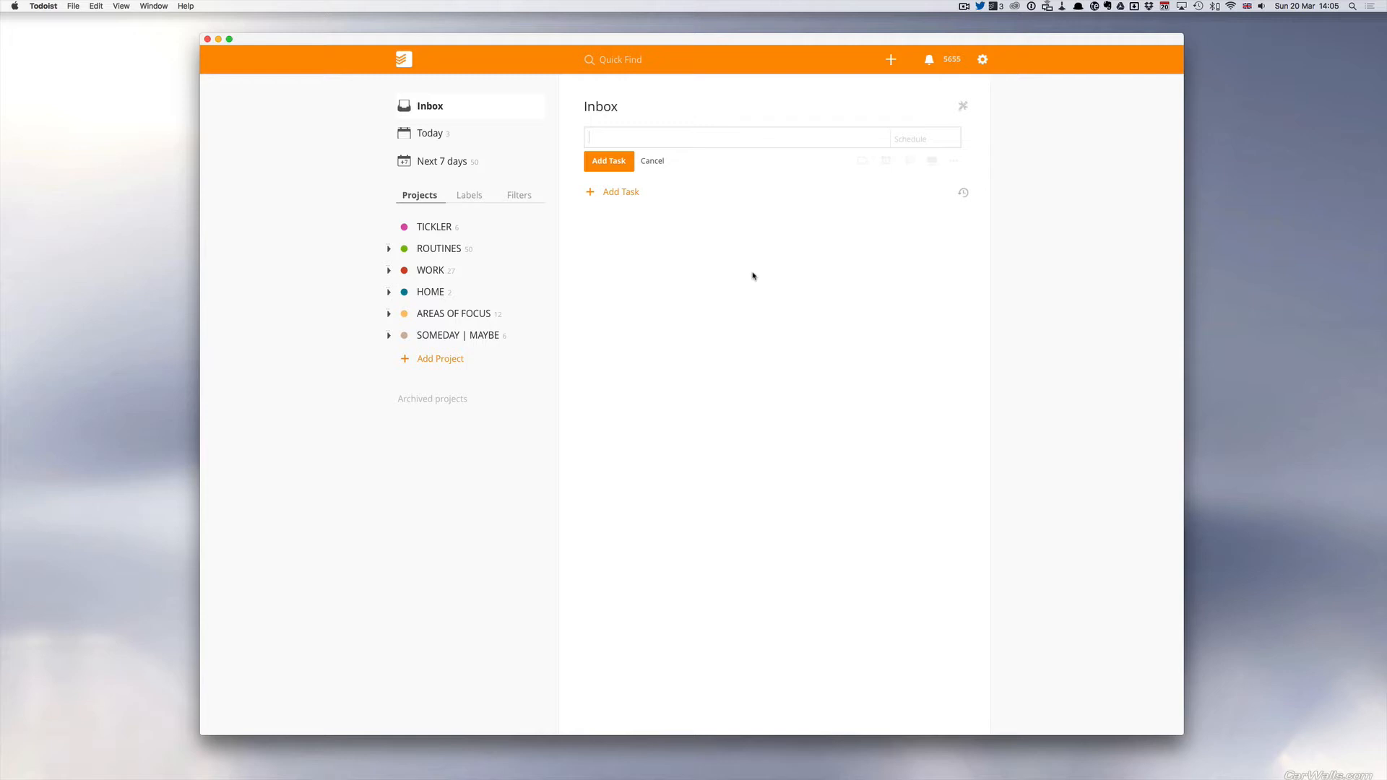
{"action": "type", "text": "Buy orange juice for the missus @"}
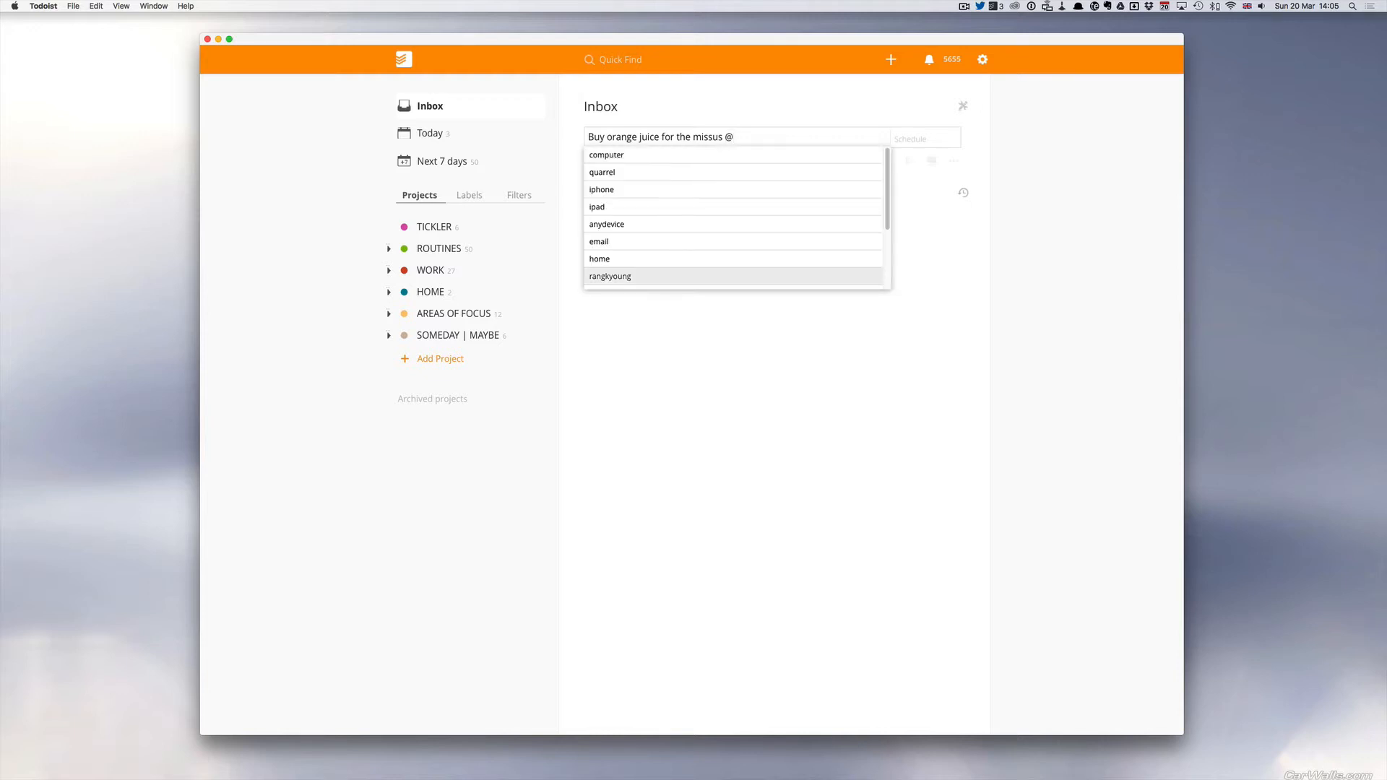
{"action": "type", "text": "ou"}
{"action": "key", "text": "BackSpace"}
{"action": "key", "text": "BackSpace"}
{"action": "key", "text": "BackSpace"}
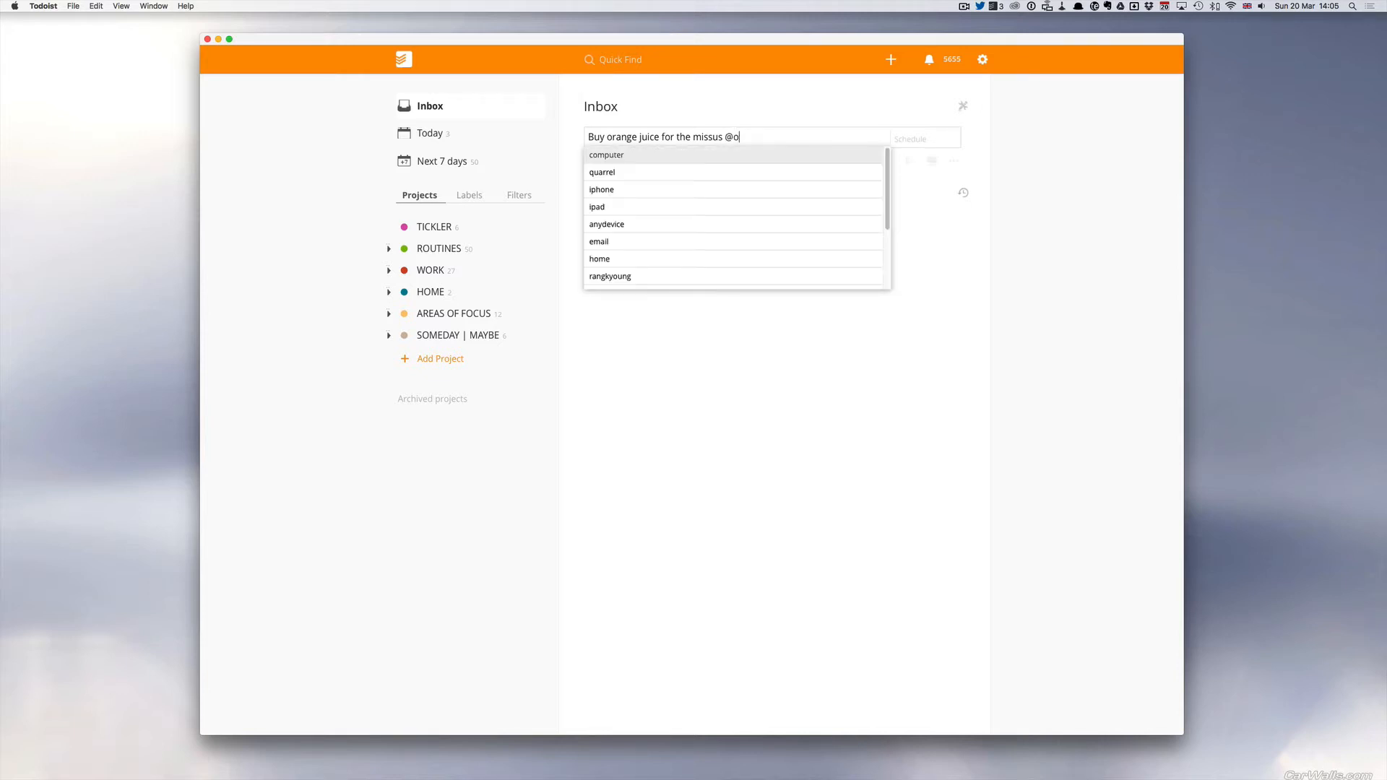
{"action": "type", "text": "@an"}
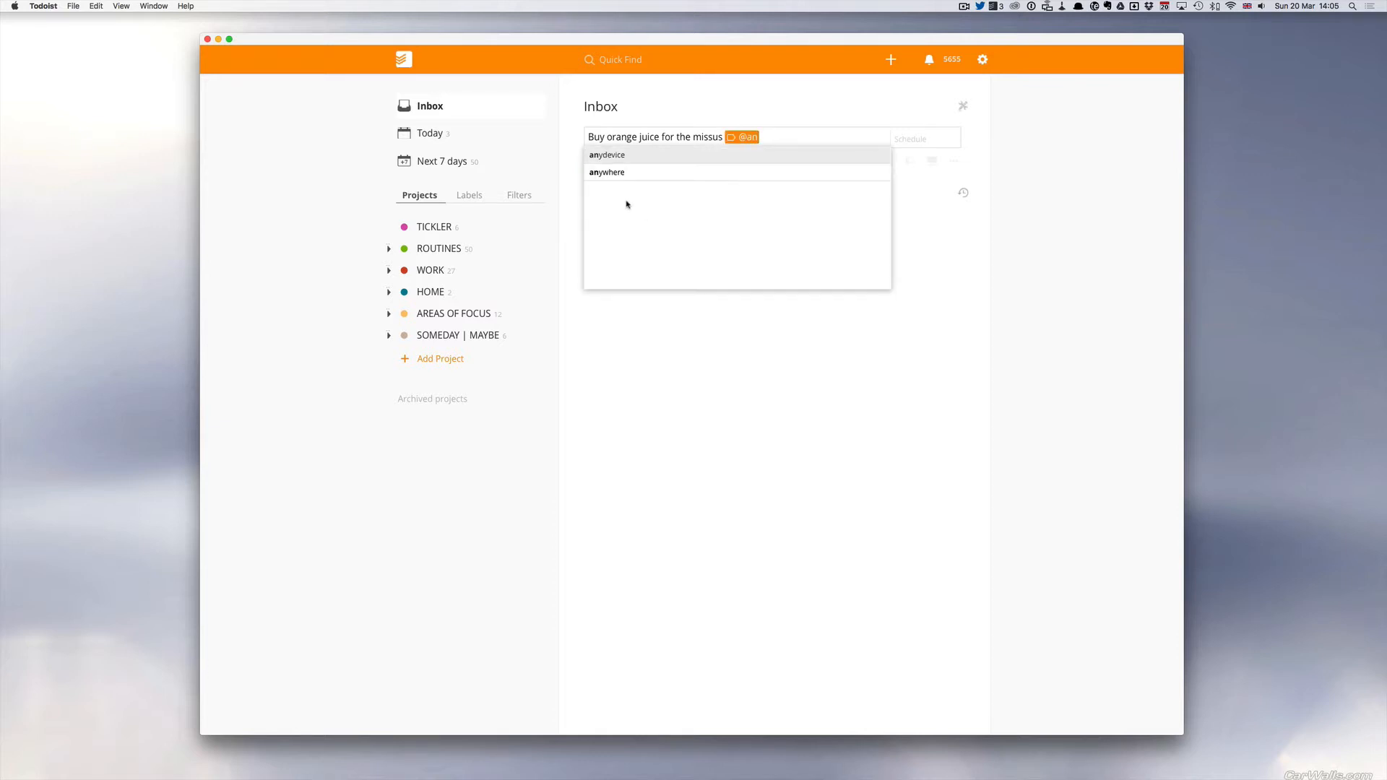
{"action": "left_click", "coordinate": [629, 177]}
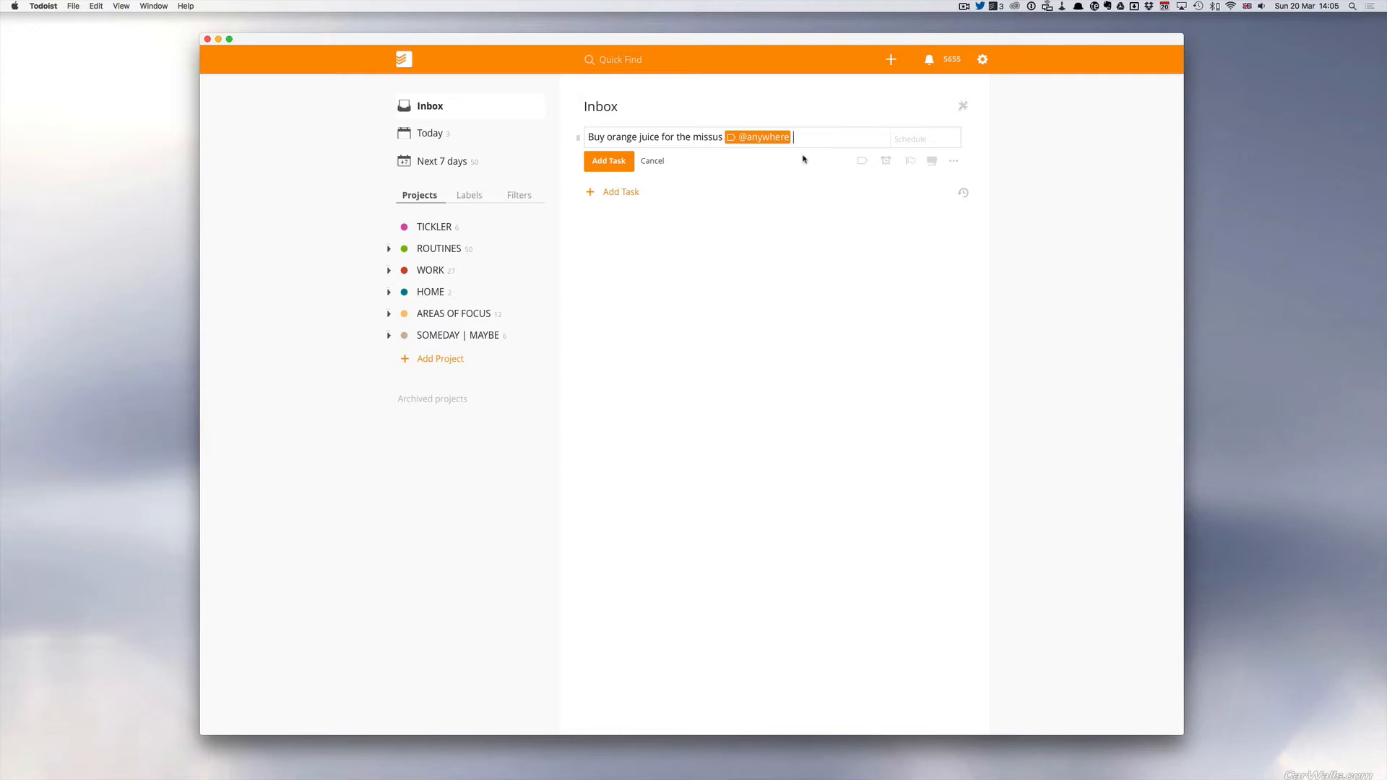
{"action": "left_click", "coordinate": [620, 166]}
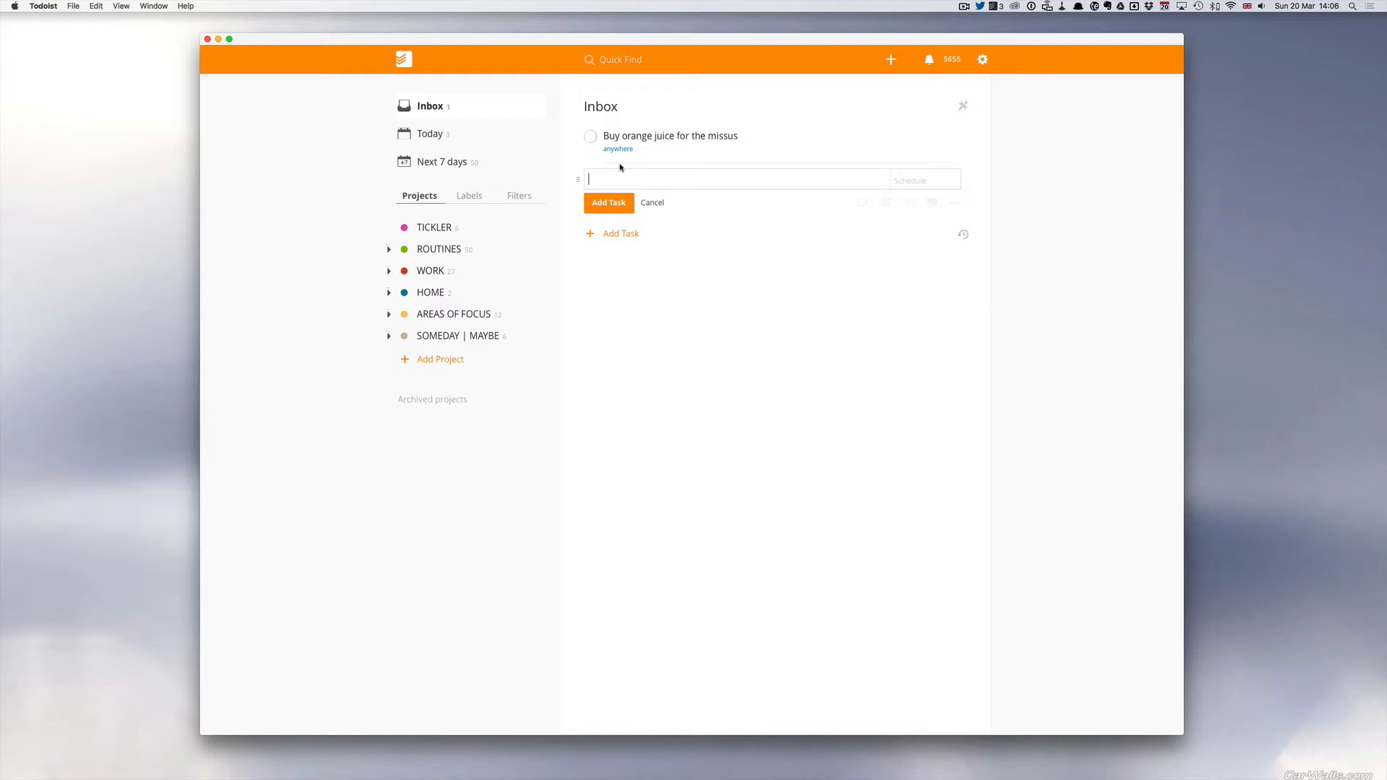
Add an Inbox task reading "Send poster to" followed by the recipient's first name
{"action": "type", "text": "Send starwars p"}
{"action": "key", "text": "BackSpace"}
{"action": "type", "text": "poster"}
{"action": "key", "text": "BackSpace"}
{"action": "key", "text": "BackSpace"}
{"action": "key", "text": "BackSpace"}
{"action": "key", "text": "BackSpace"}
{"action": "key", "text": "BackSpace"}
{"action": "key", "text": "BackSpace"}
{"action": "key", "text": "BackSpace"}
{"action": "key", "text": "BackSpace"}
{"action": "key", "text": "BackSpace"}
{"action": "key", "text": "BackSpace"}
{"action": "key", "text": "BackSpace"}
{"action": "key", "text": "BackSpace"}
{"action": "key", "text": "BackSpace"}
{"action": "key", "text": "BackSpace"}
{"action": "key", "text": "BackSpace"}
{"action": "type", "text": "poster to Jim"}
{"action": "key", "text": "Return"}
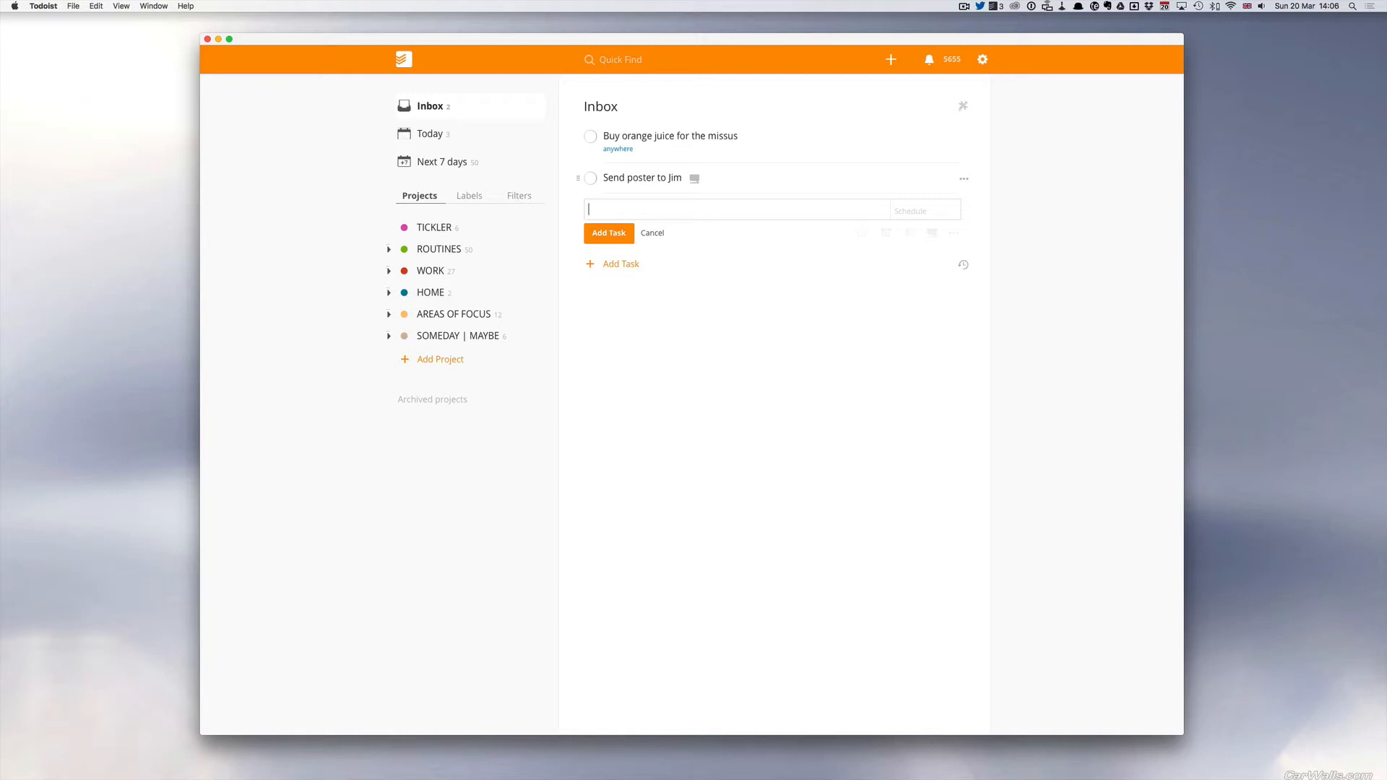
Add two more Inbox tasks, one for taking the named companion for a drive and one for rescheduling the named person's meetings
{"action": "type", "text": "Take Barney for a drive"}
{"action": "key", "text": "Return"}
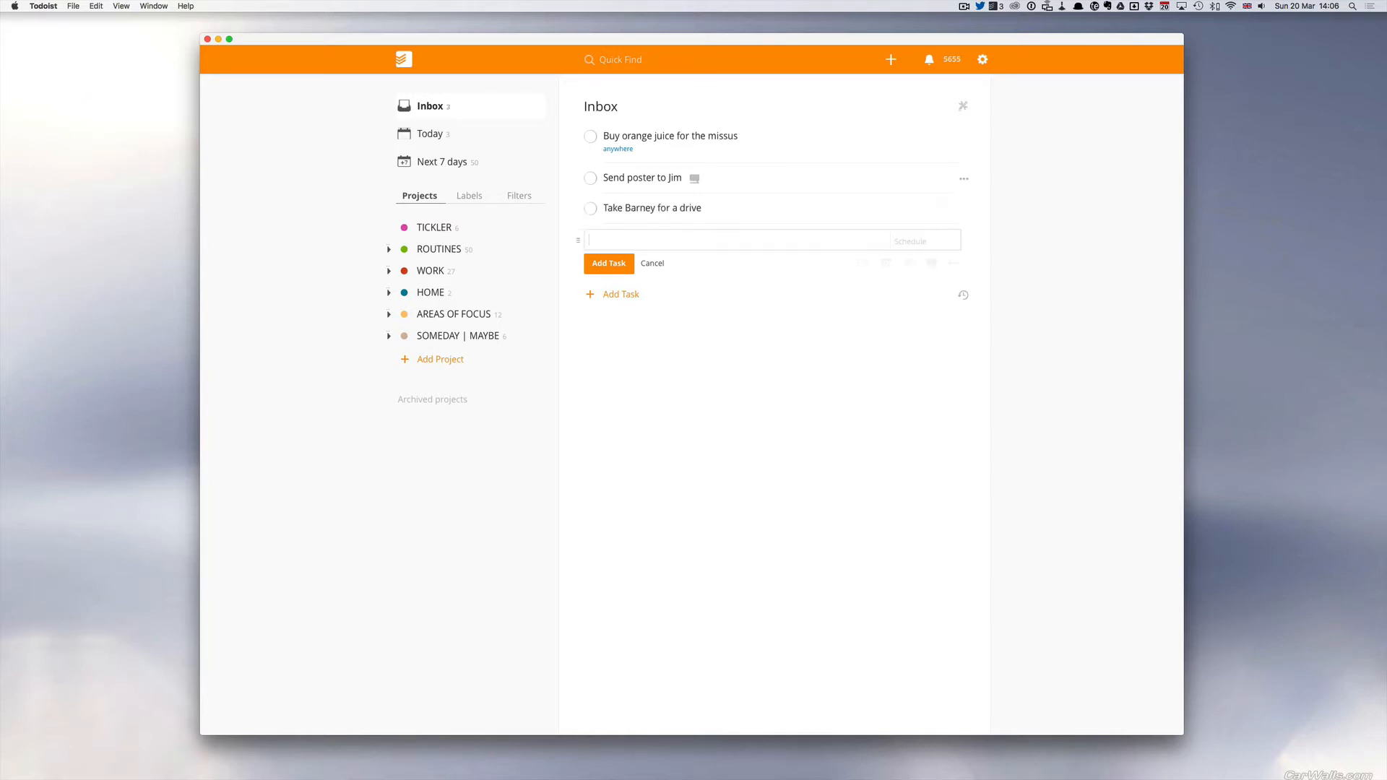
{"action": "type", "text": "Reschedule Tina's a"}
{"action": "key", "text": "BackSpace"}
{"action": "type", "text": "meetings"}
{"action": "left_click", "coordinate": [619, 266]}
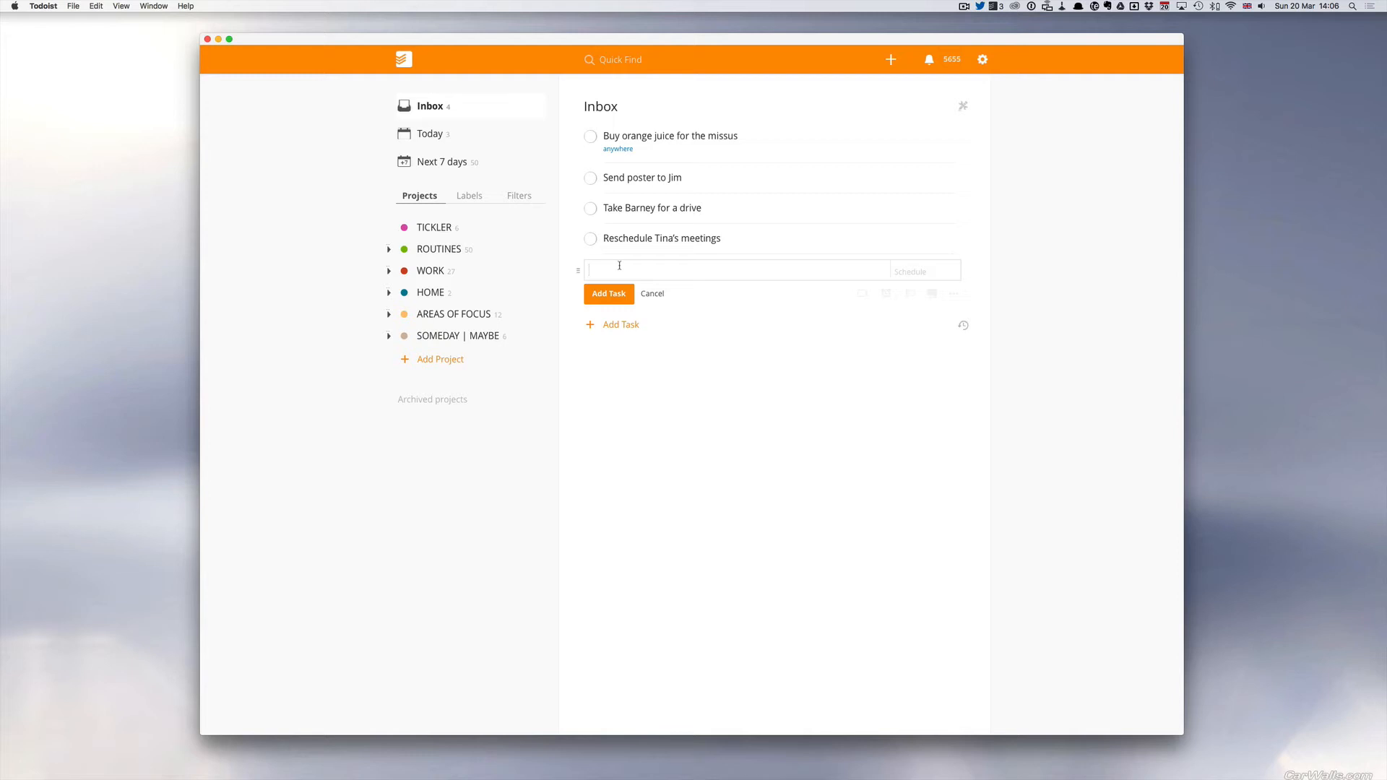
{"action": "left_click", "coordinate": [650, 294]}
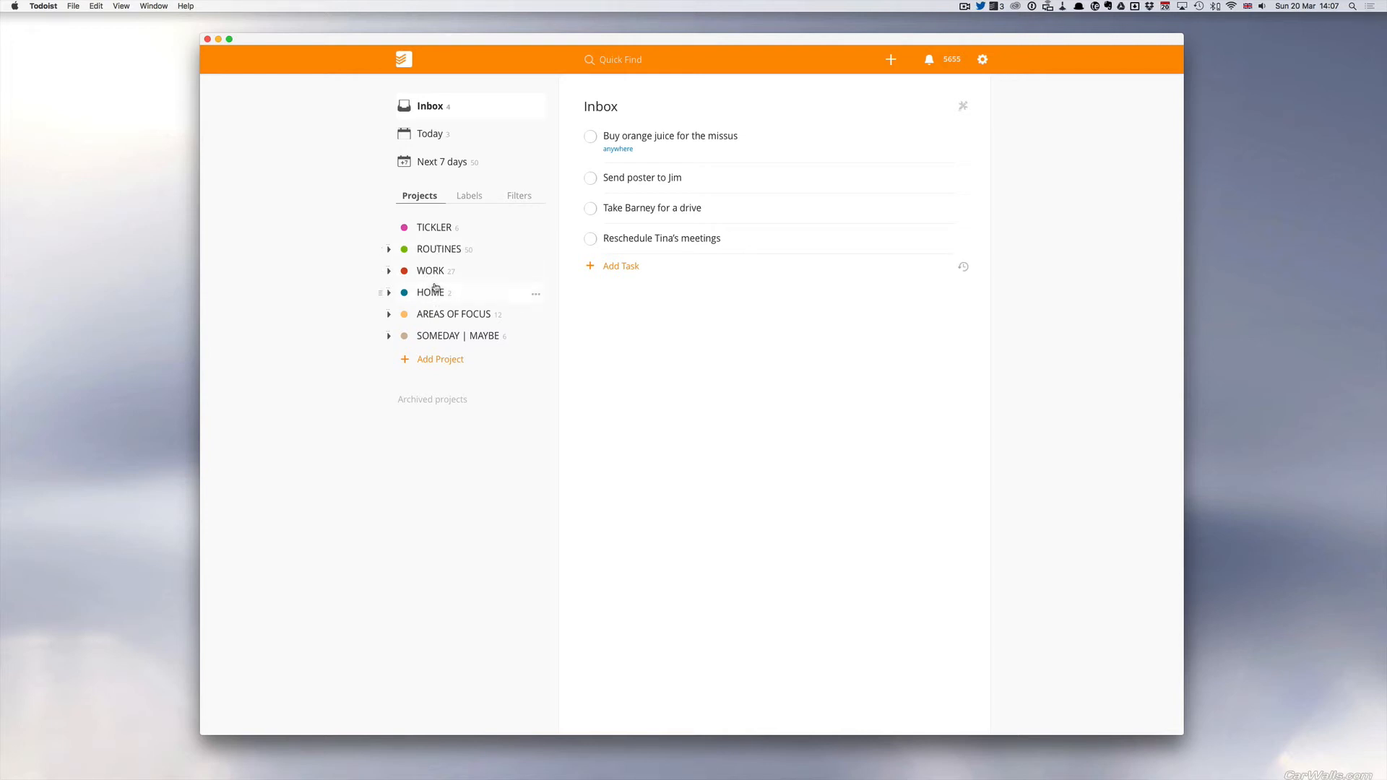
Expand the WORK and HOME projects so that their Single Actions sub-projects are accessible
{"action": "left_click", "coordinate": [389, 273]}
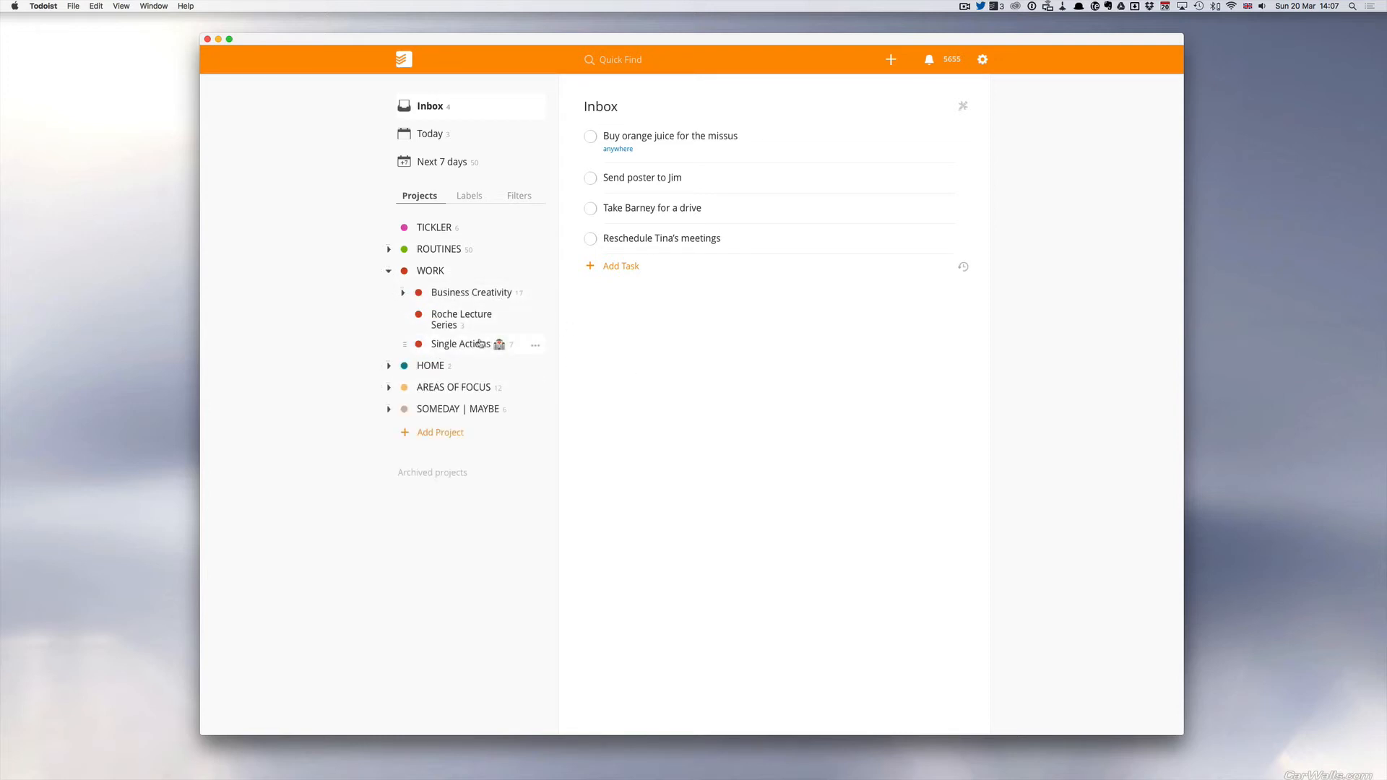
{"action": "left_click", "coordinate": [389, 368]}
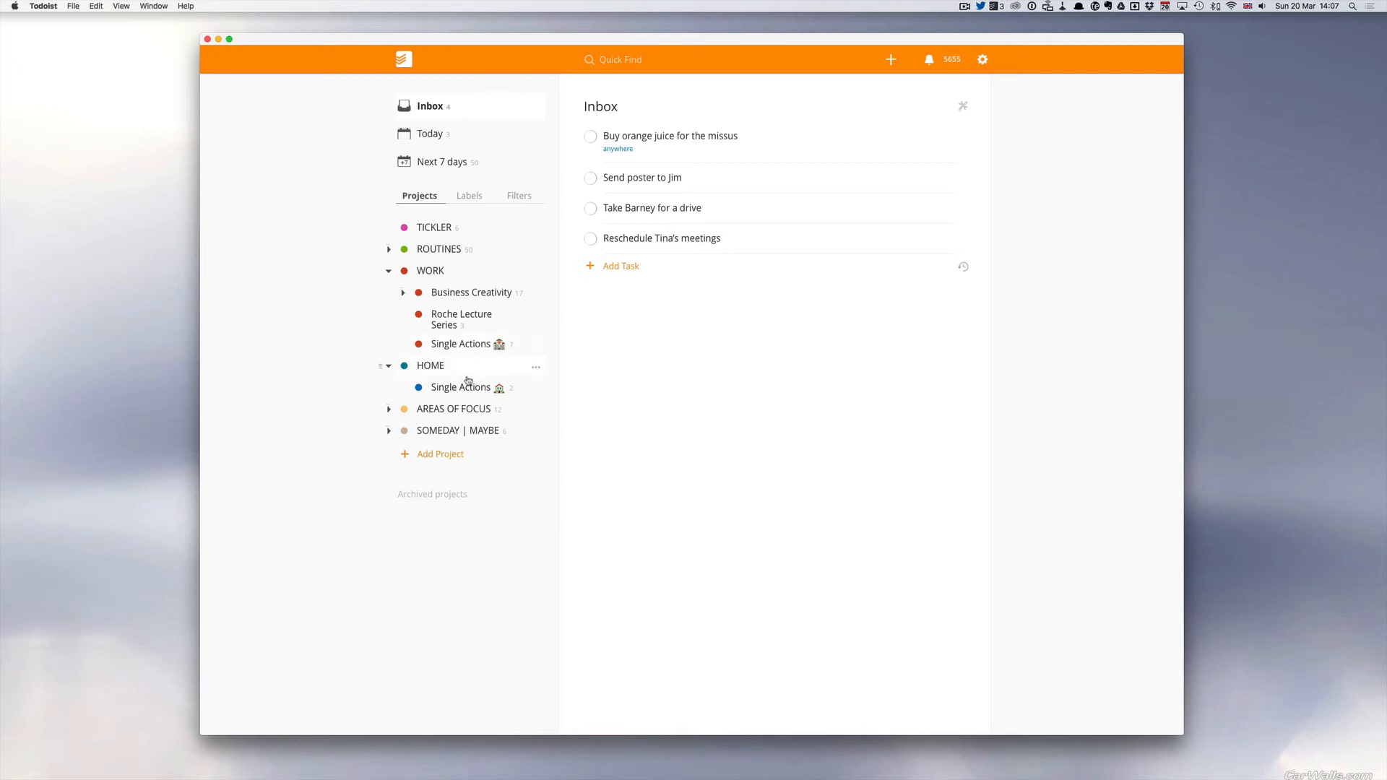
{"action": "mouse_move", "coordinate": [531, 392]}
Review the SOMEDAY | MAYBE project with its sub-projects and the Single Actions list under WORK
{"action": "left_click", "coordinate": [443, 432]}
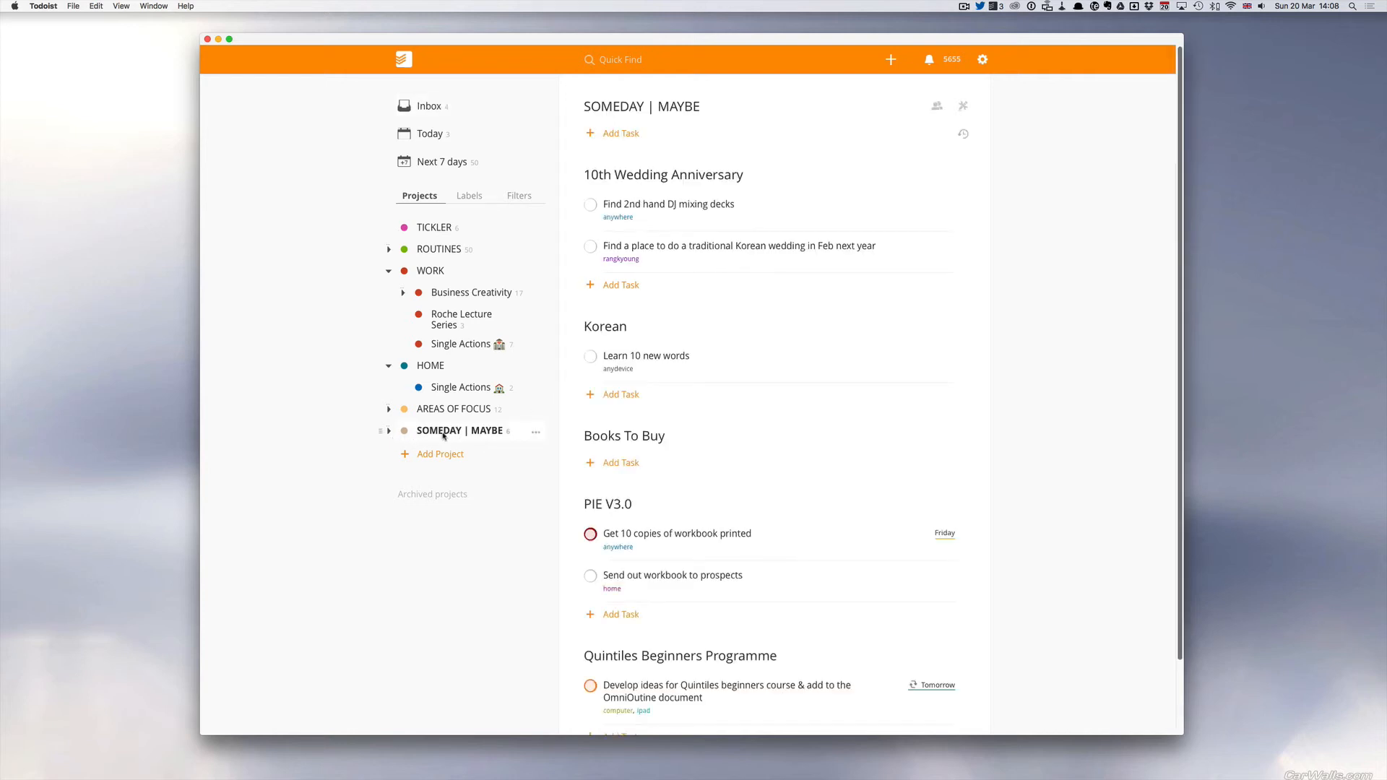
{"action": "left_click", "coordinate": [389, 430]}
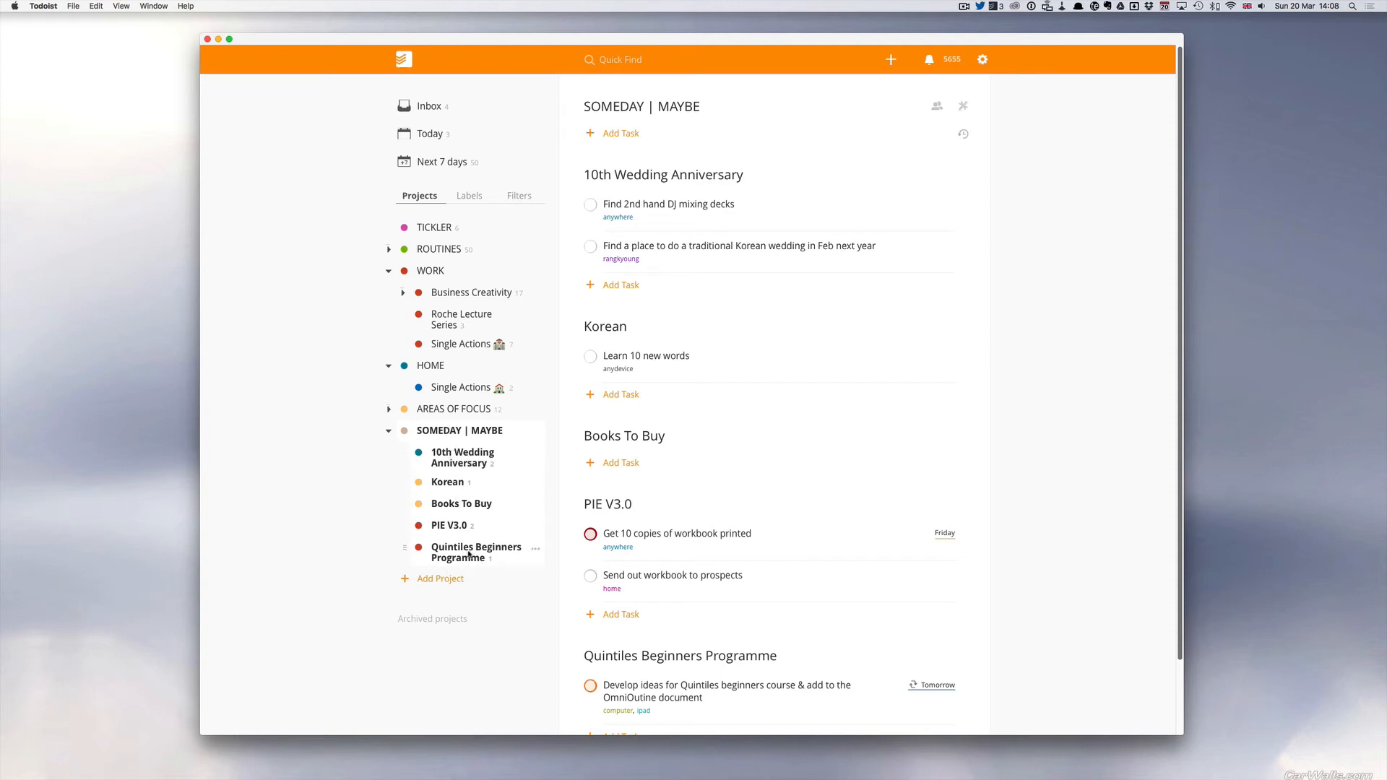
{"action": "left_click", "coordinate": [389, 430]}
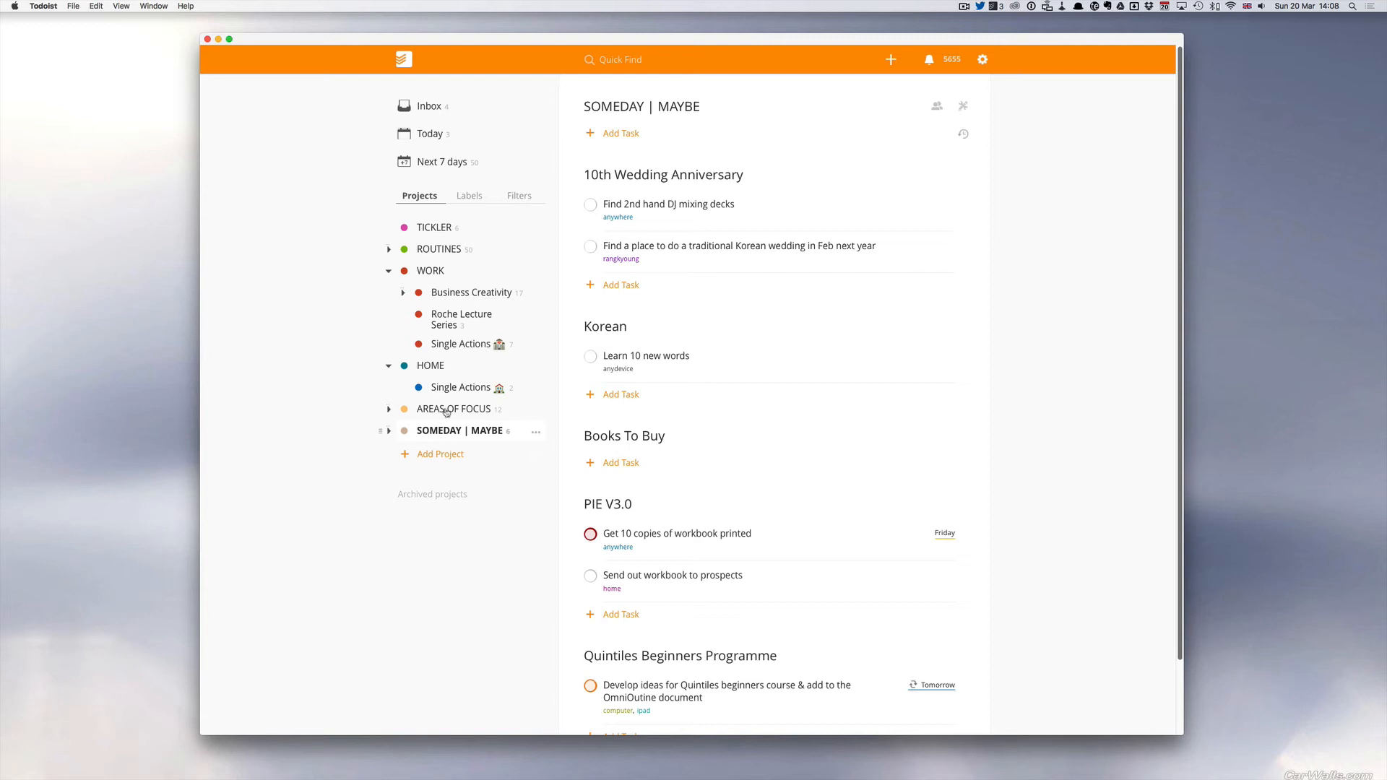
{"action": "left_click", "coordinate": [466, 346]}
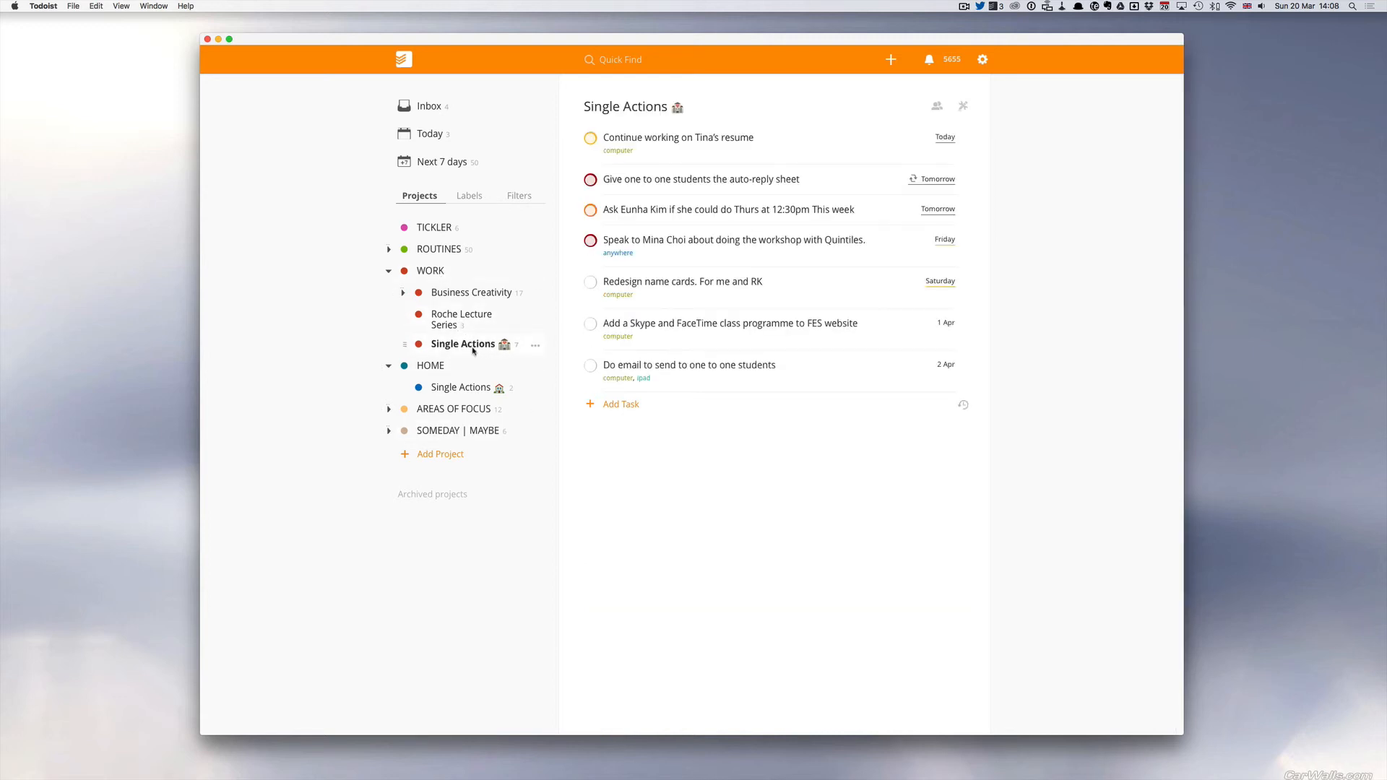
Schedule the Inbox task "Buy orange juice for the missus" for today
{"action": "left_click", "coordinate": [440, 106]}
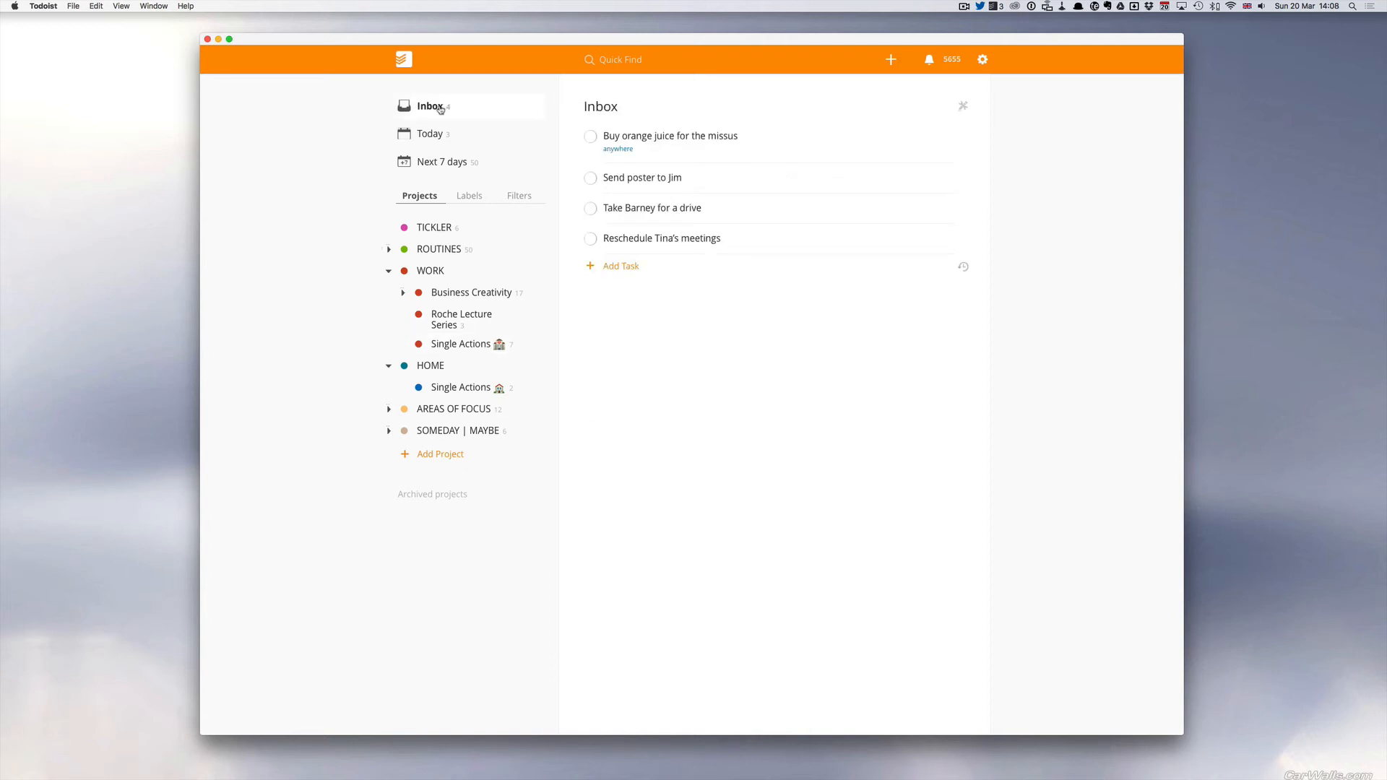
{"action": "mouse_move", "coordinate": [738, 137]}
{"action": "left_click", "coordinate": [822, 138]}
{"action": "left_click", "coordinate": [893, 138]}
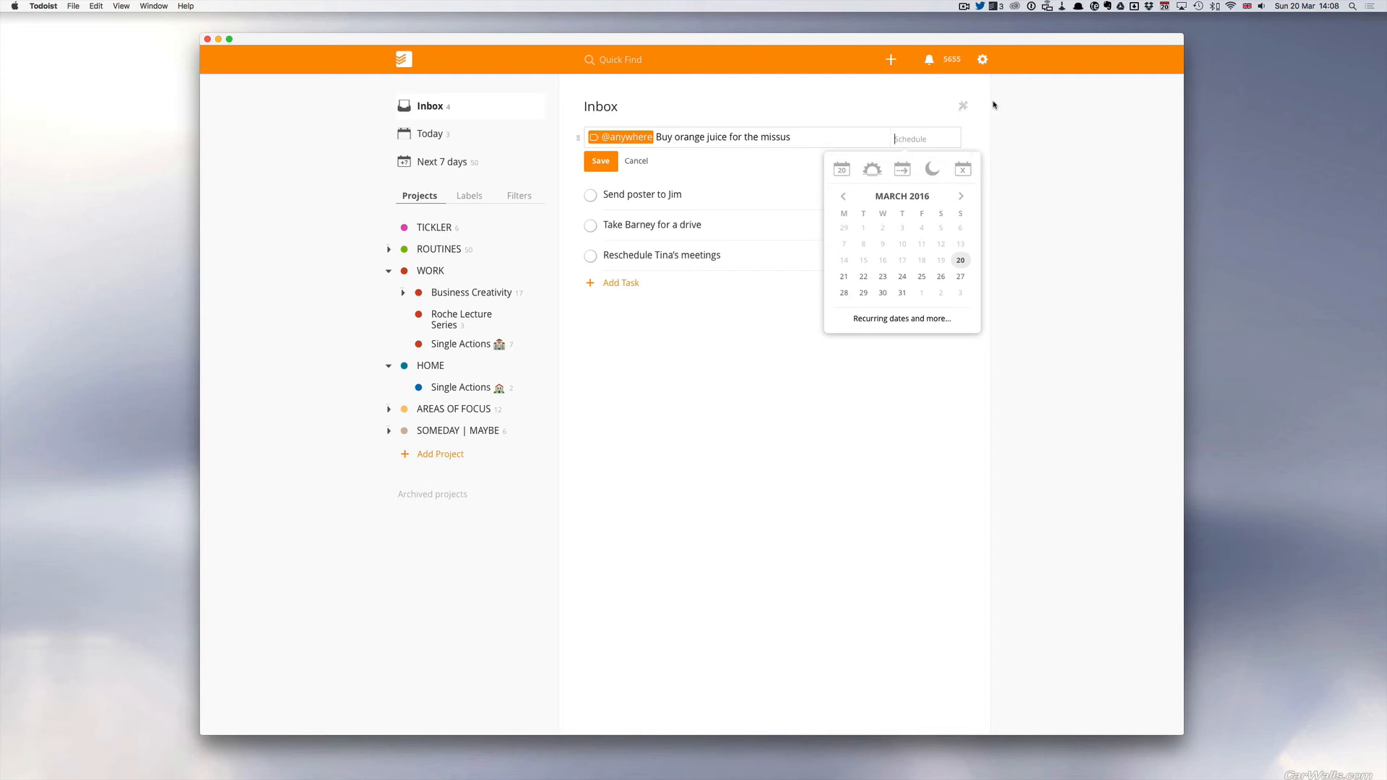
{"action": "type", "text": "today"}
{"action": "key", "text": "Return"}
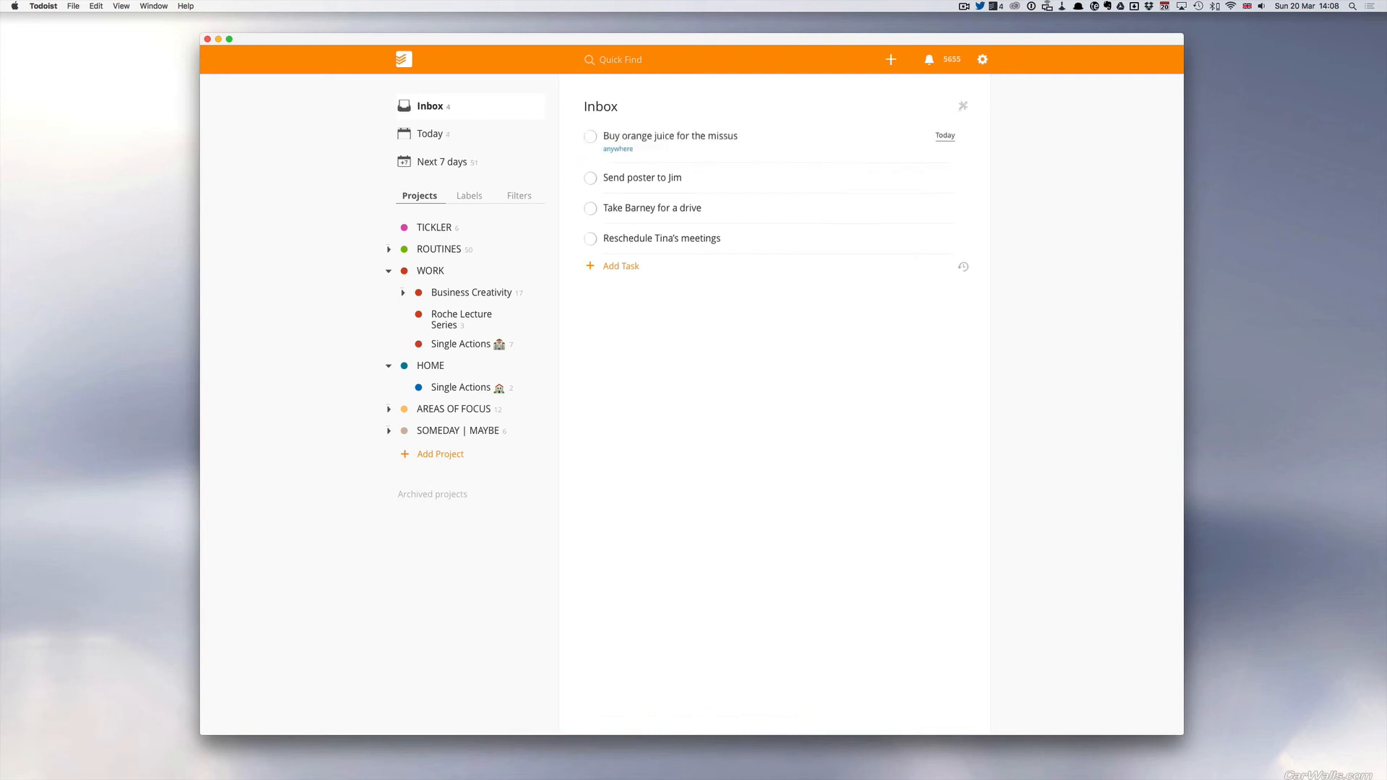
Give the orange juice task the highest (red) priority and move it to Single Actions under HOME
{"action": "left_click", "coordinate": [964, 137]}
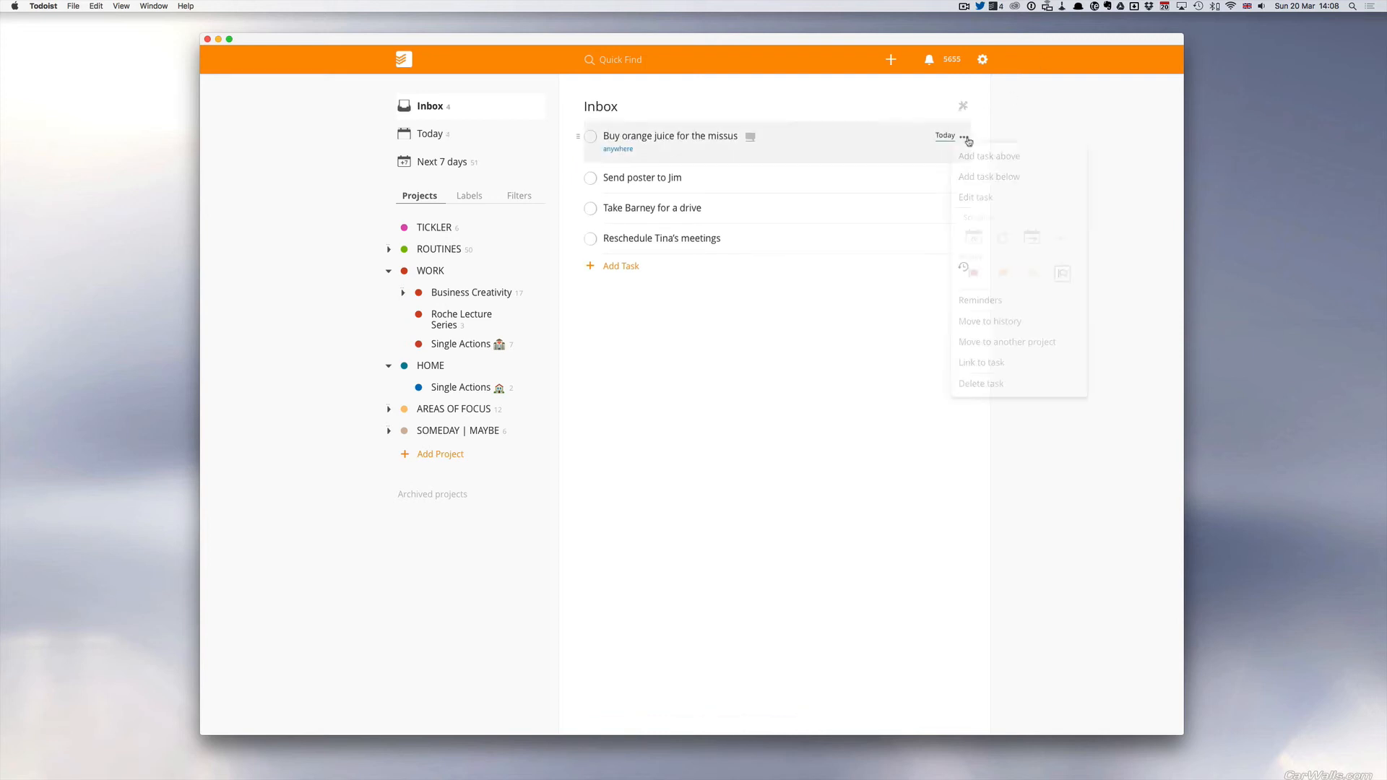
{"action": "left_click", "coordinate": [973, 273]}
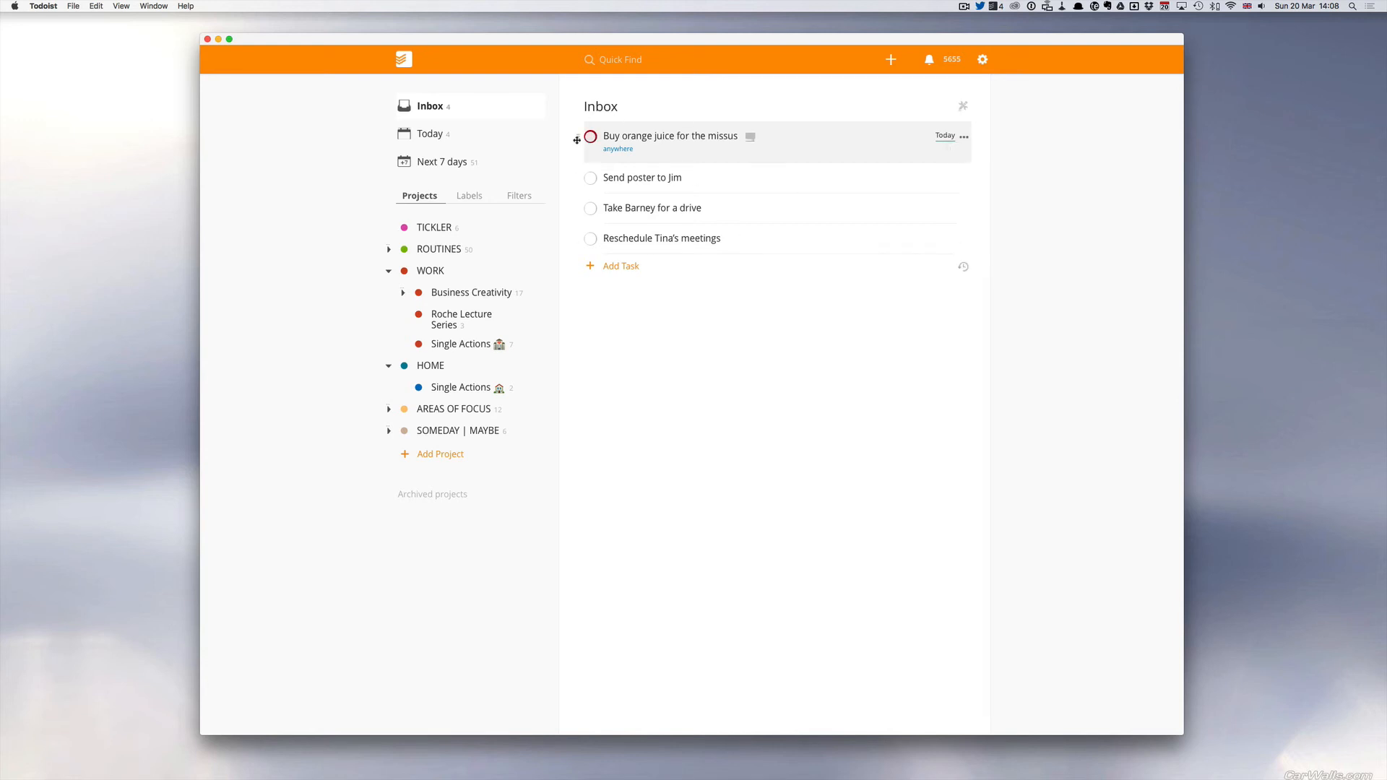
{"action": "left_click_drag", "start_coordinate": [576, 140], "coordinate": [494, 385]}
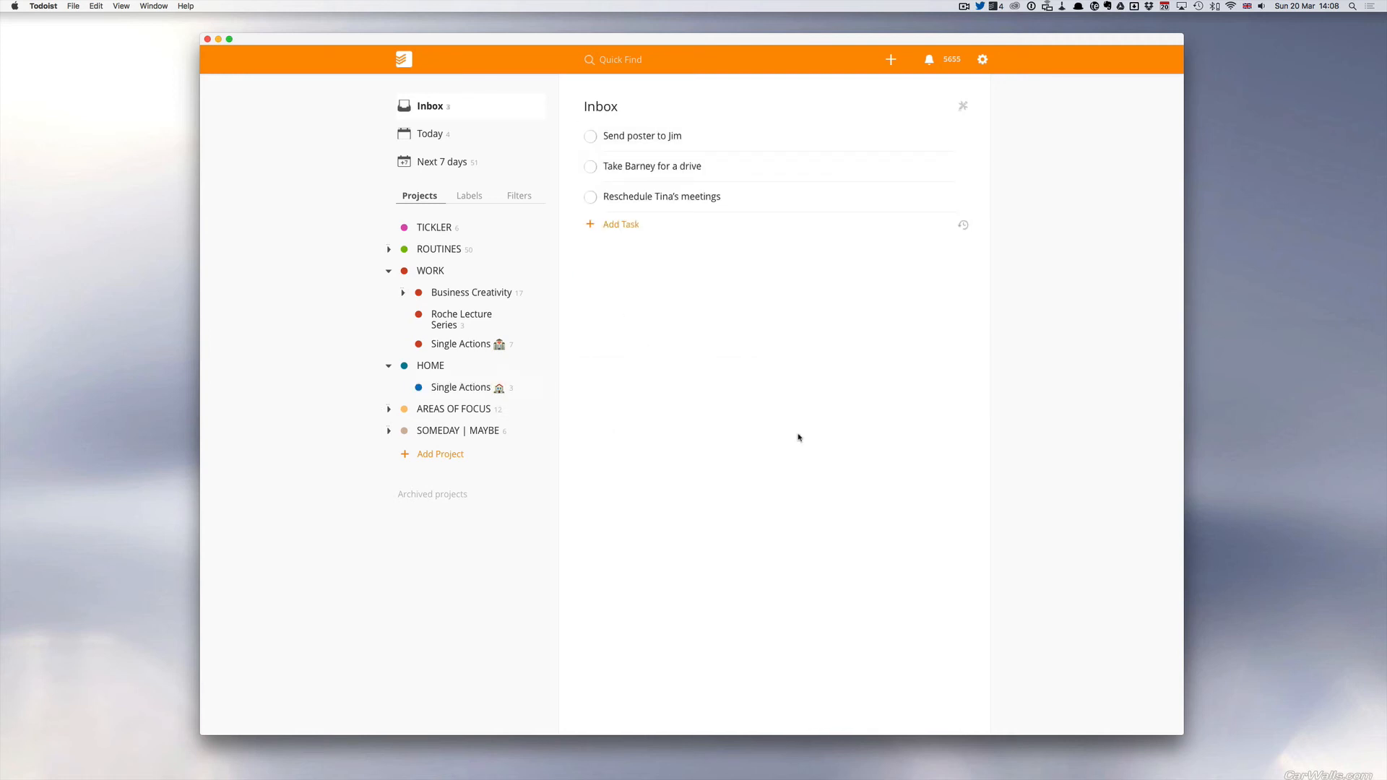
Move the "Send poster" task unedited from the Inbox to Single Actions under WORK
{"action": "left_click", "coordinate": [716, 137]}
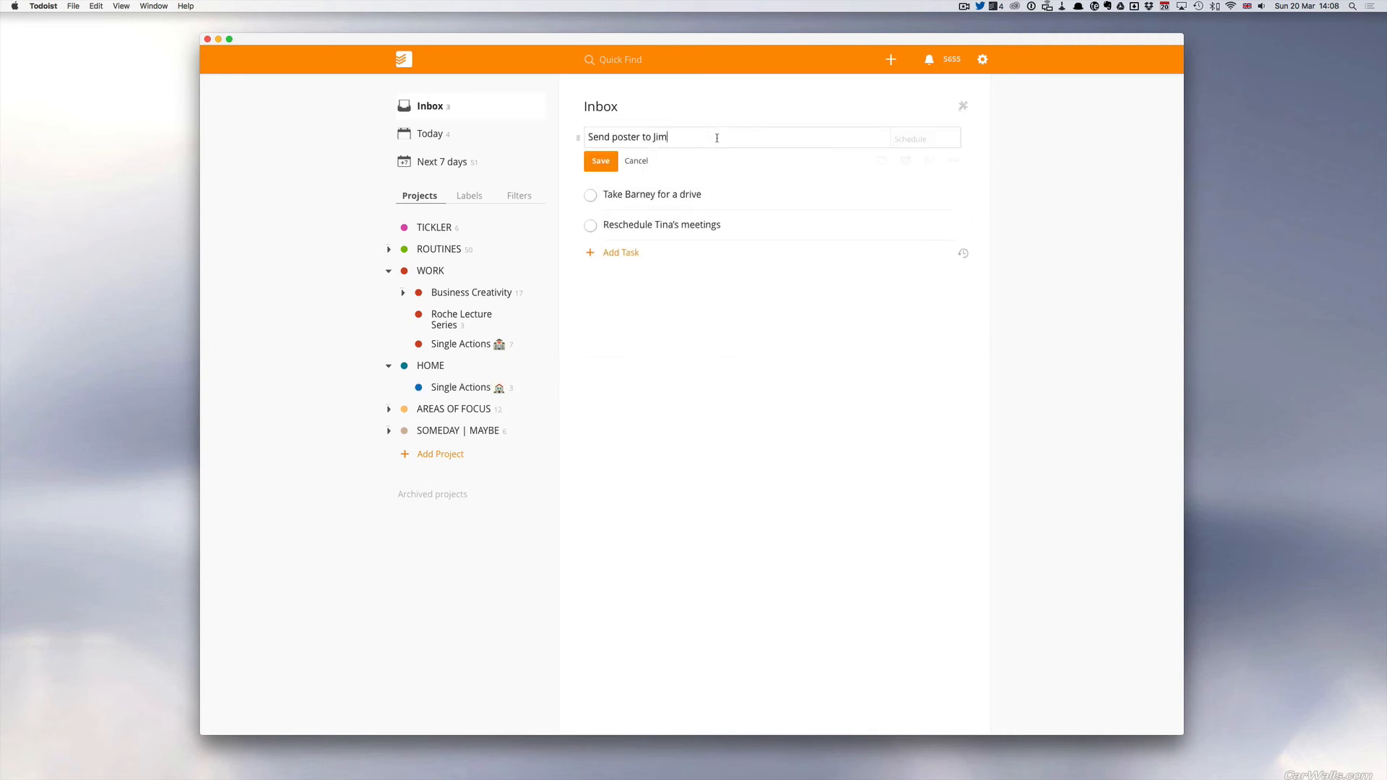
{"action": "left_click", "coordinate": [606, 160]}
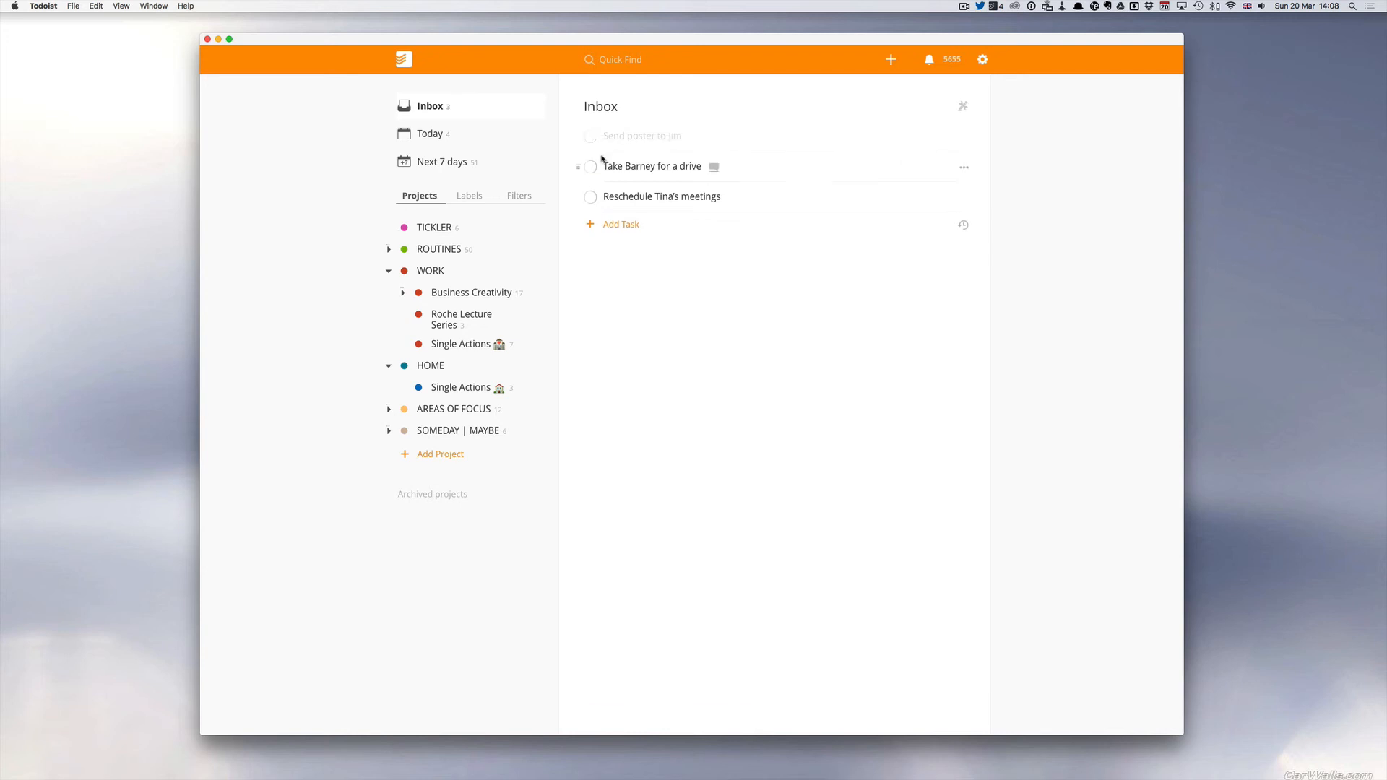
{"action": "left_click_drag", "start_coordinate": [576, 138], "coordinate": [399, 344]}
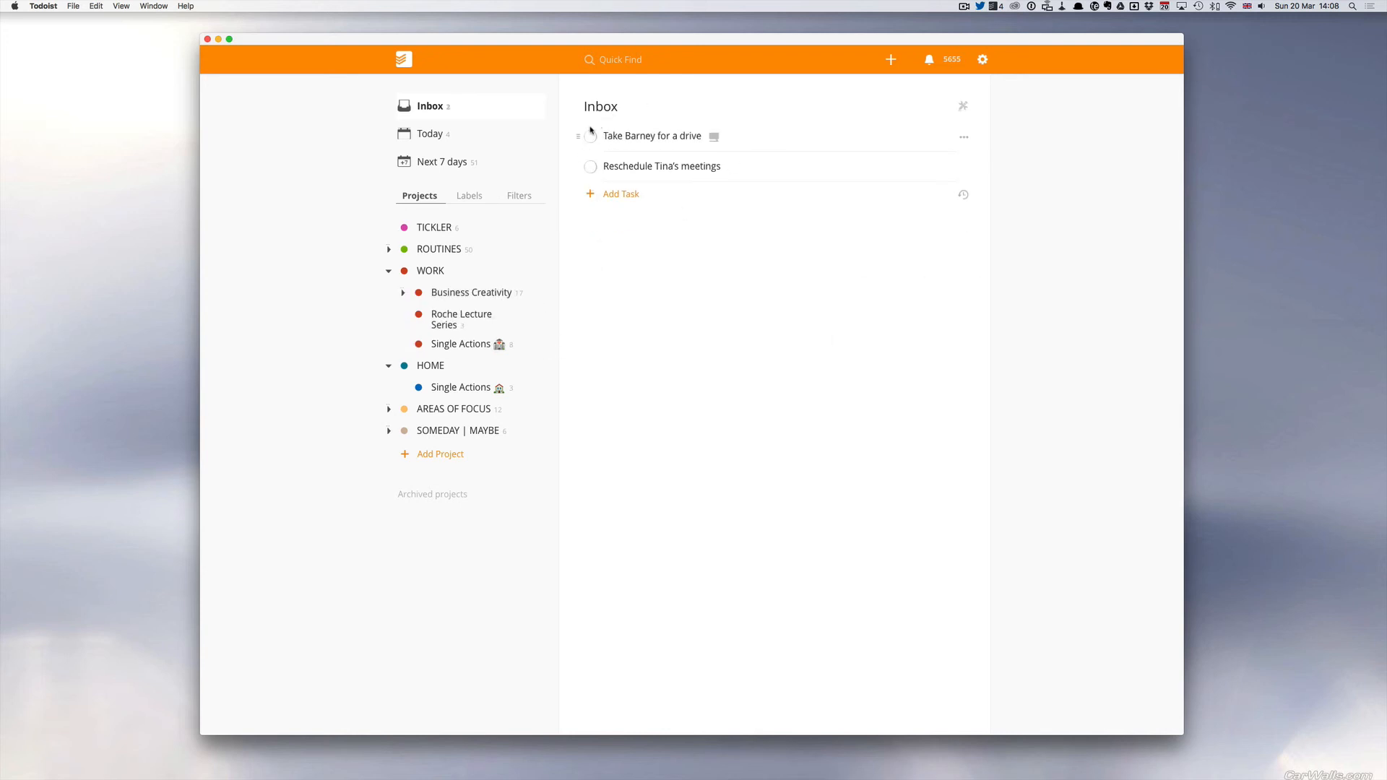
Move the drive task to Single Actions under HOME and the meetings task to Single Actions under WORK, and open the WORK list
{"action": "left_click_drag", "start_coordinate": [578, 136], "coordinate": [469, 387]}
{"action": "left_click_drag", "start_coordinate": [578, 136], "coordinate": [501, 342]}
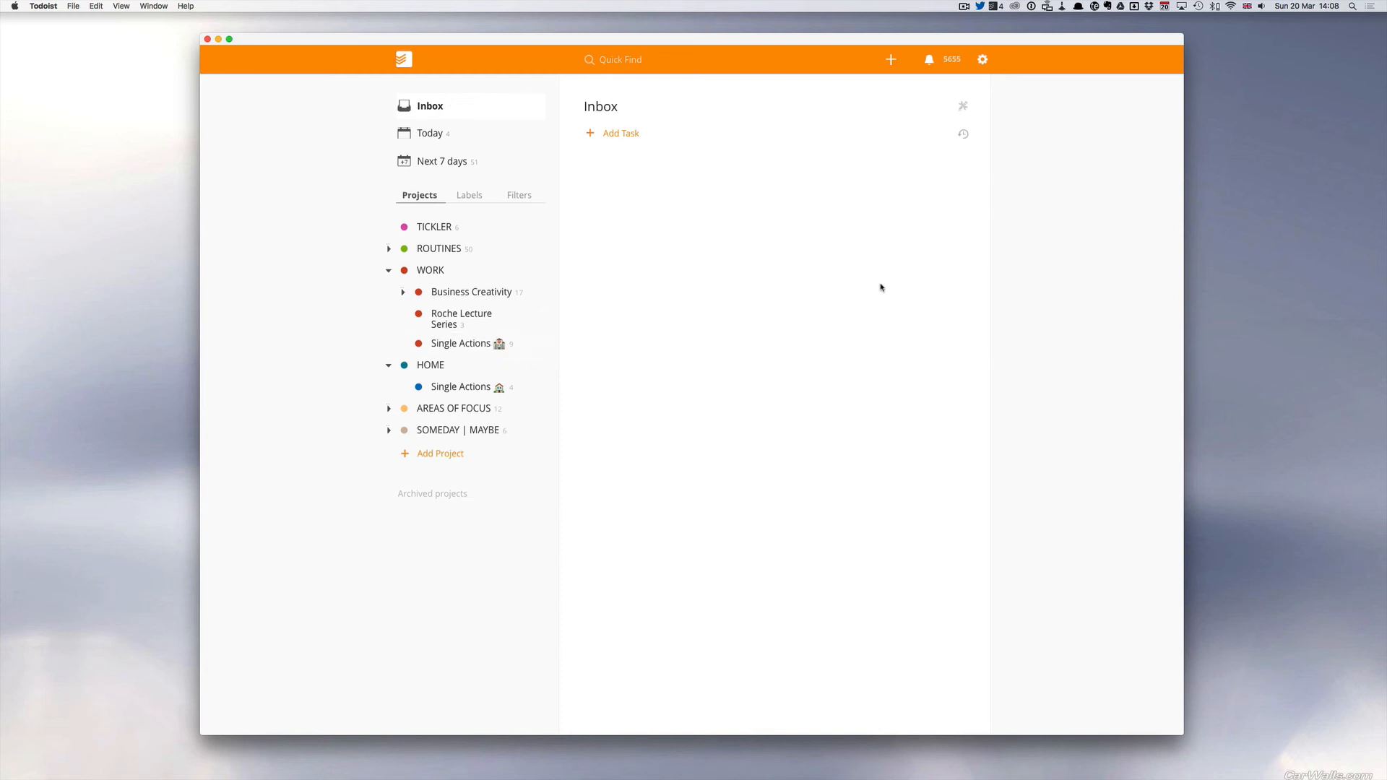
{"action": "left_click", "coordinate": [462, 345]}
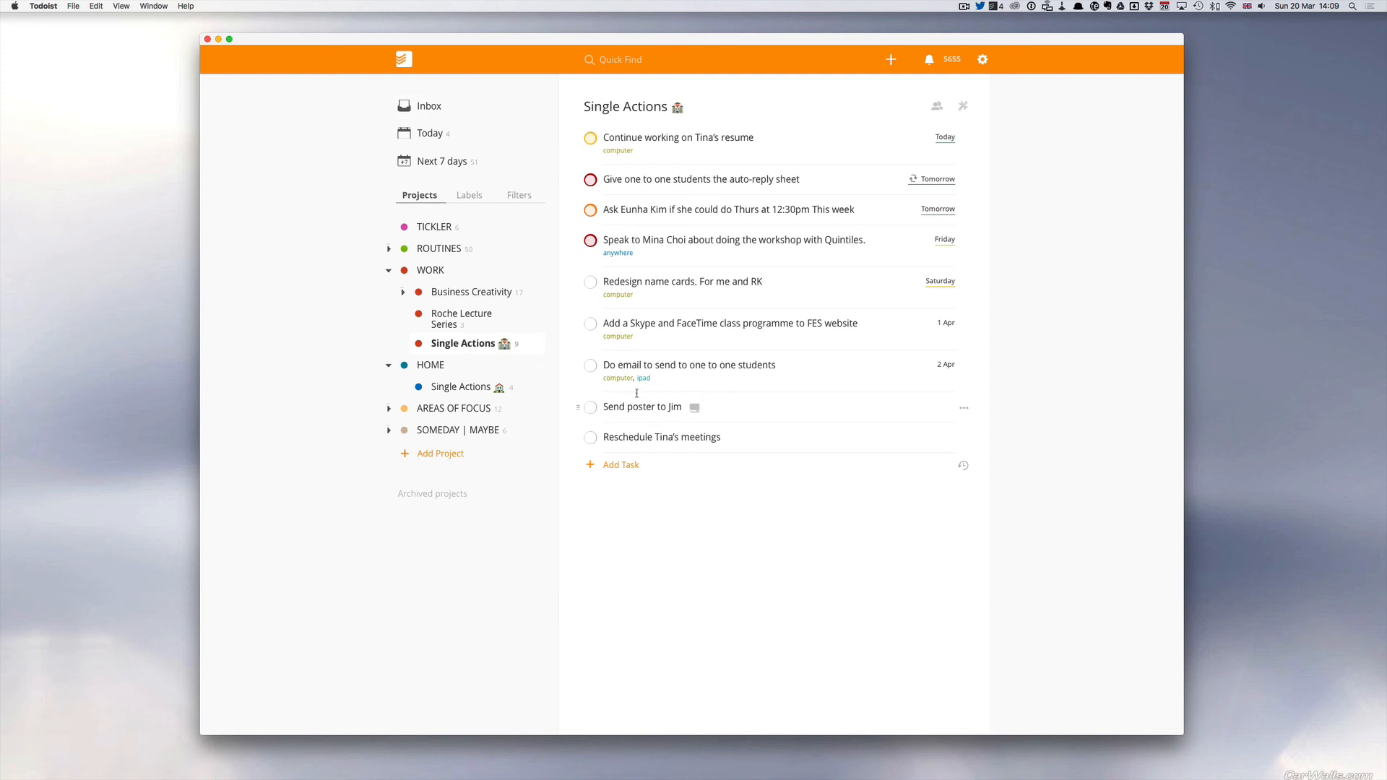